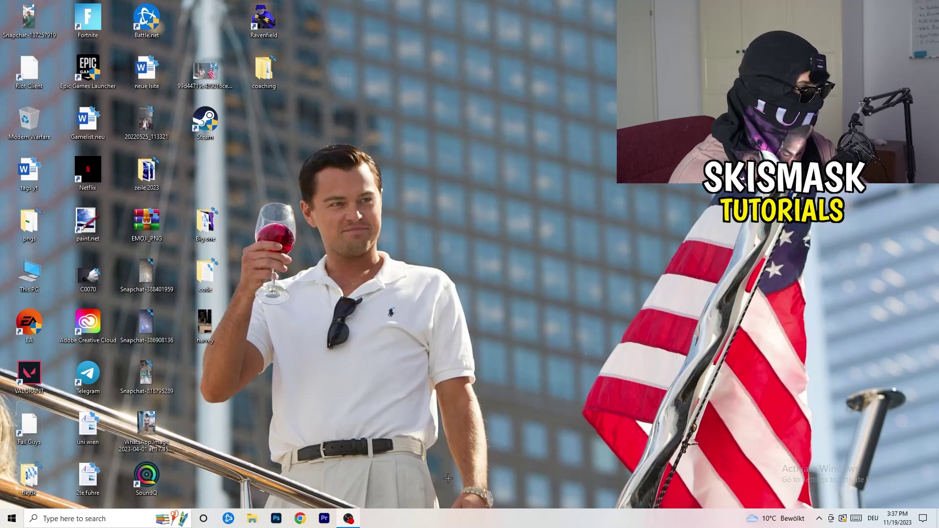
# Step: Open Task Manager from the taskbar, review the processes, then show the Startup apps list
pyautogui.rightClick(461, 518)
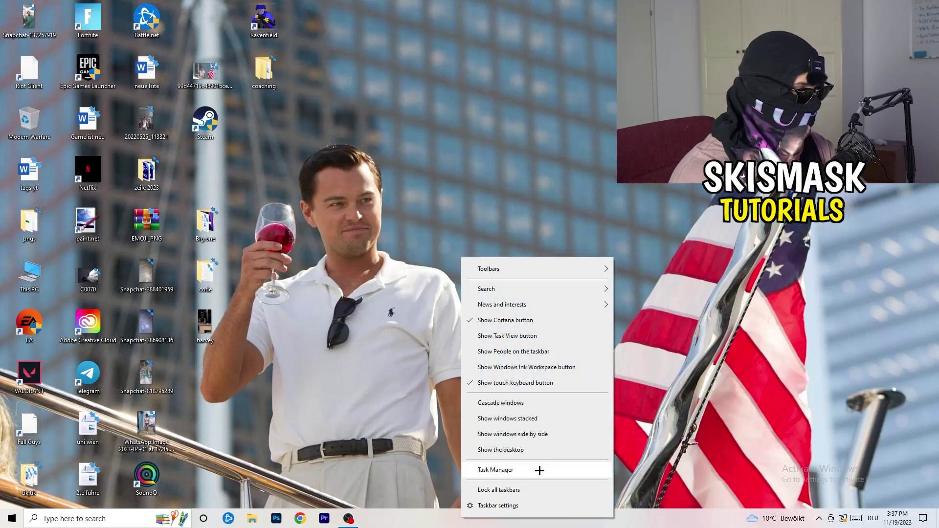
pyautogui.click(499, 468)
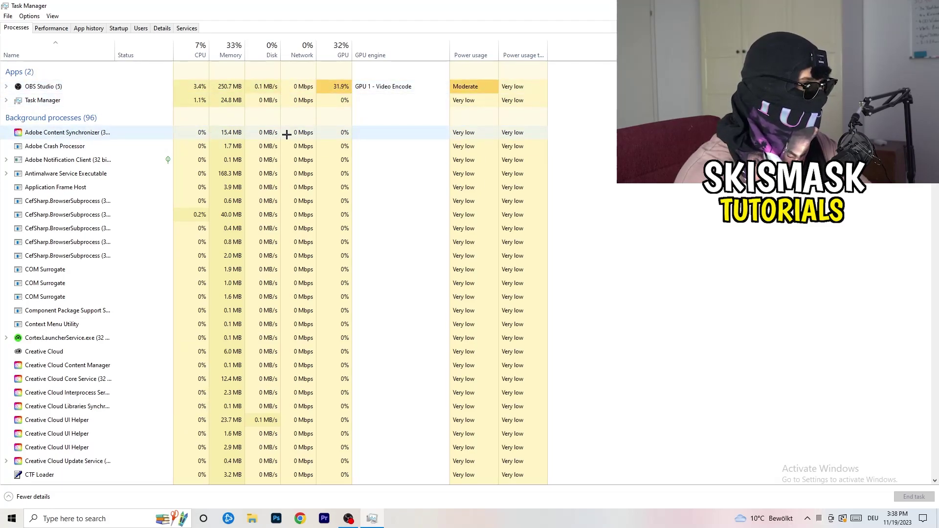
pyautogui.rightClick(220, 175)
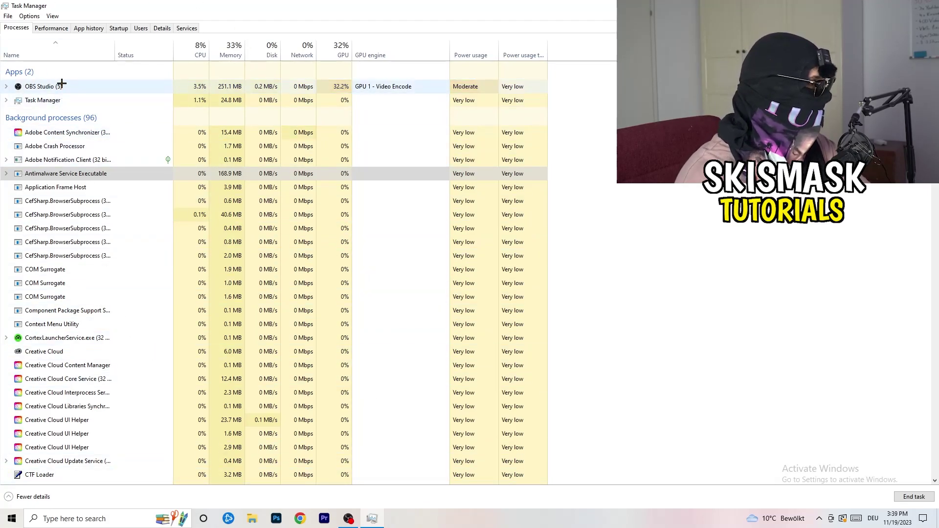
pyautogui.click(119, 28)
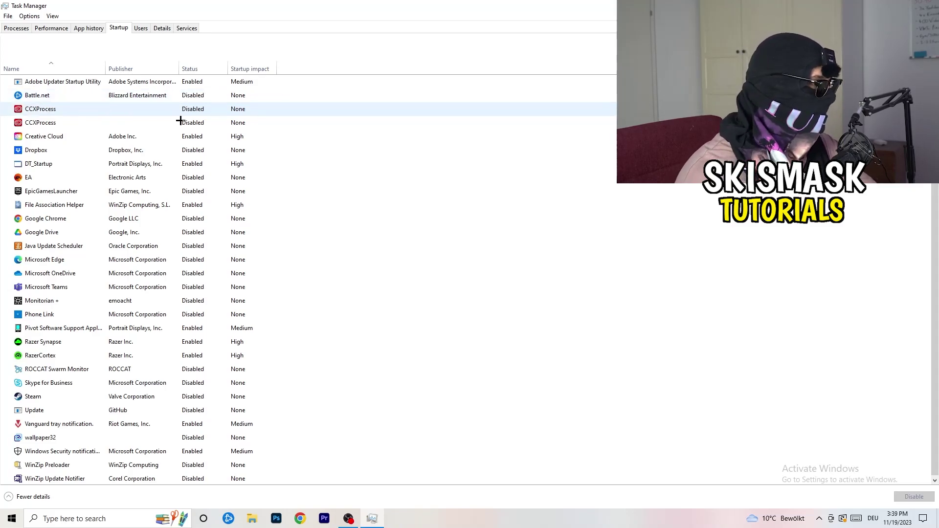
pyautogui.rightClick(195, 149)
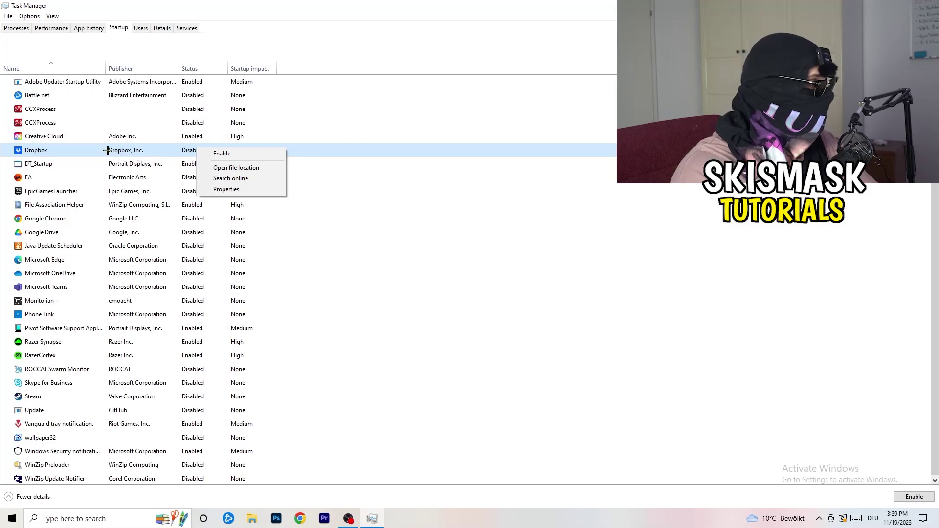
pyautogui.rightClick(91, 179)
pyautogui.rightClick(94, 180)
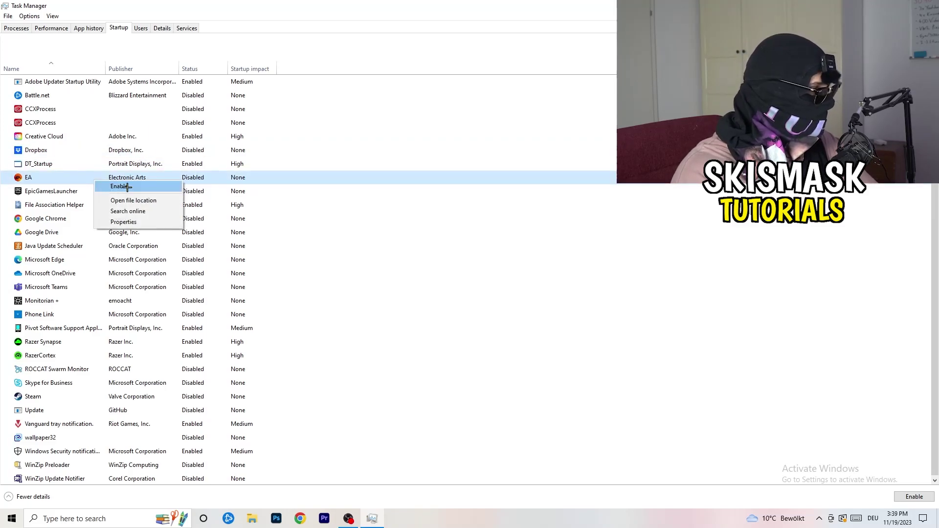
pyautogui.click(625, 255)
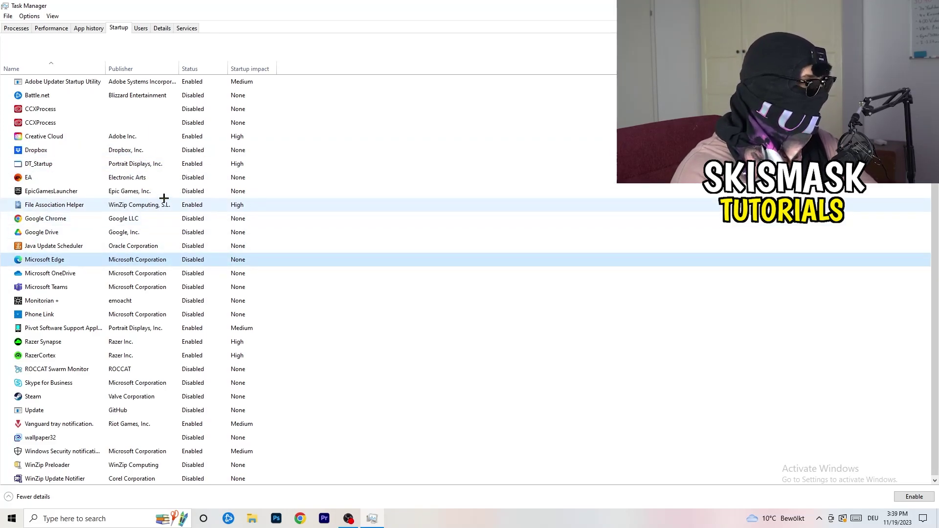
pyautogui.rightClick(192, 208)
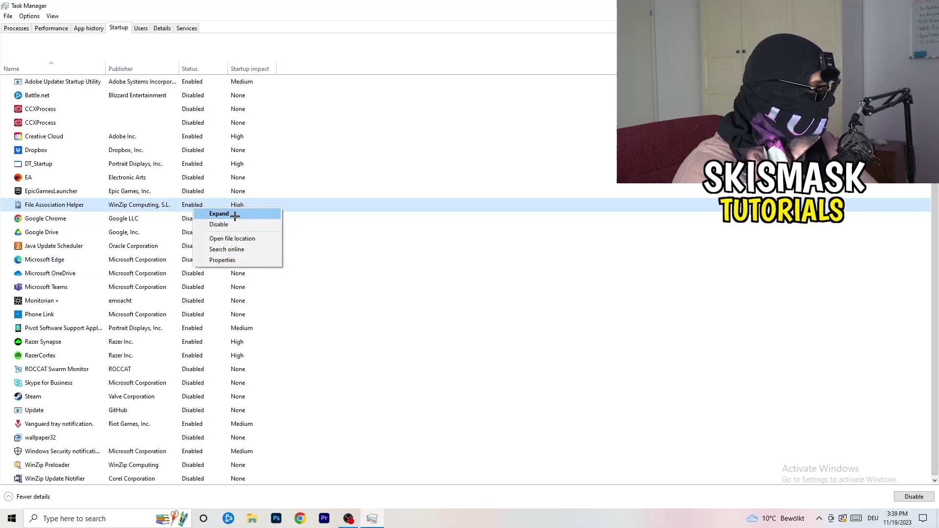
pyautogui.click(421, 245)
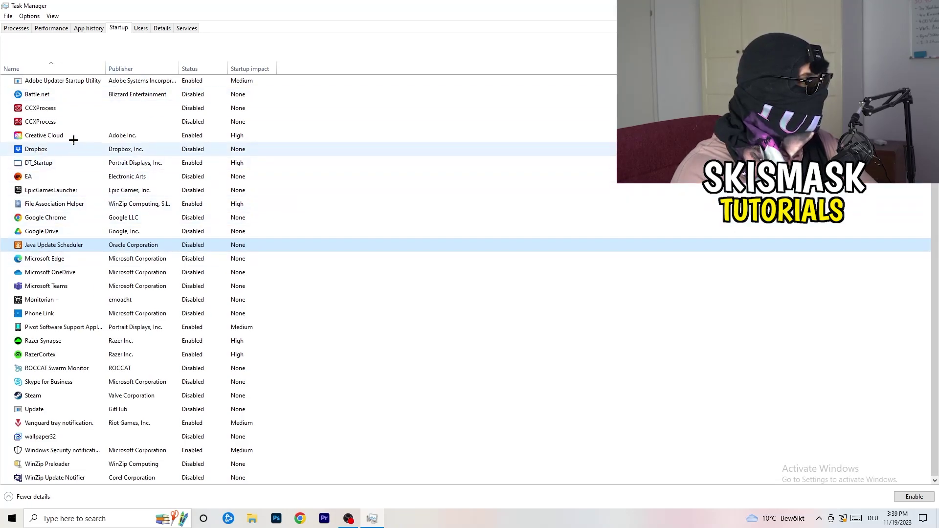
# Step: Switch through Performance to the Details tab listing every running process
pyautogui.click(54, 29)
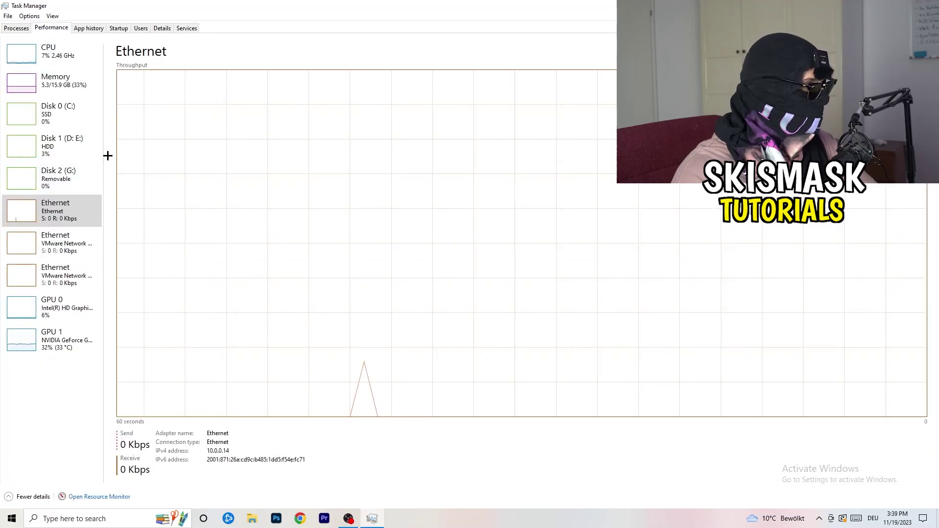
pyautogui.click(162, 28)
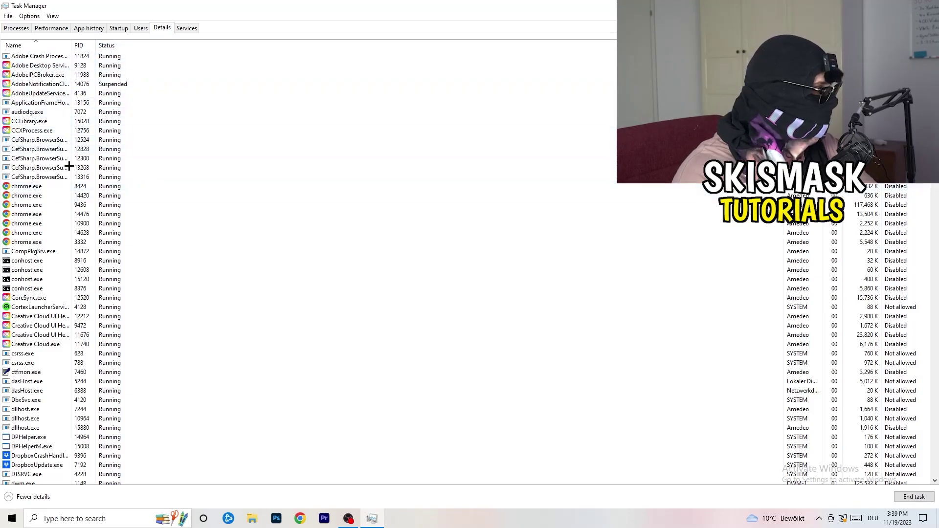
pyautogui.scroll(-6, 210, 256)
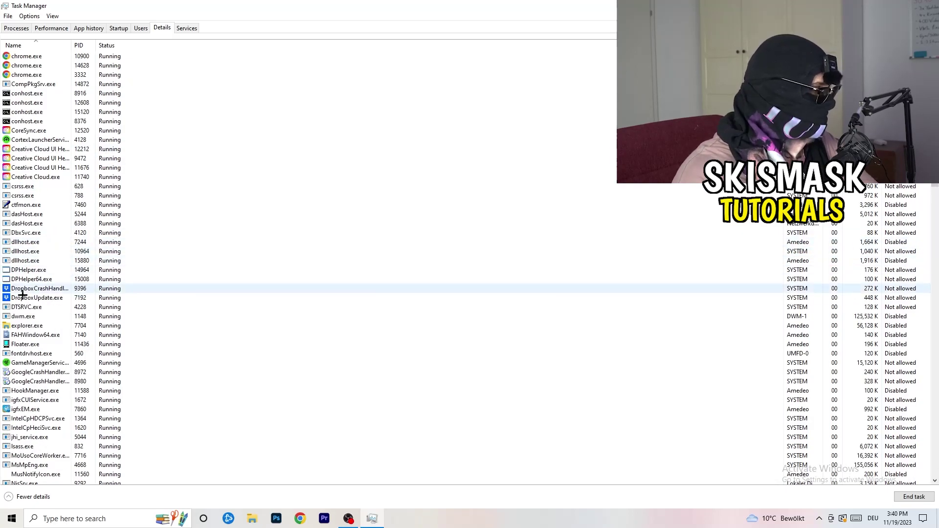
# Step: Inspect DropboxCrashHandler's Set priority options, leaving its priority unchanged
pyautogui.rightClick(39, 289)
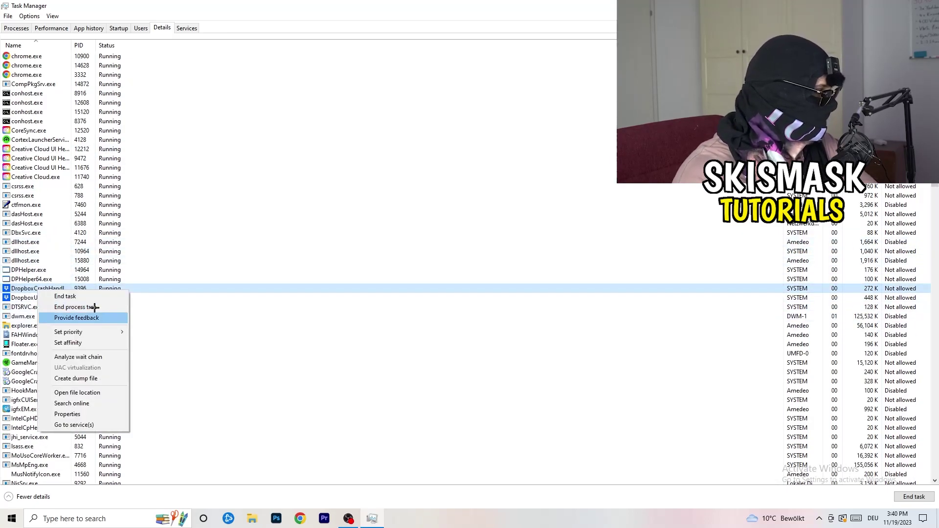
pyautogui.rightClick(79, 288)
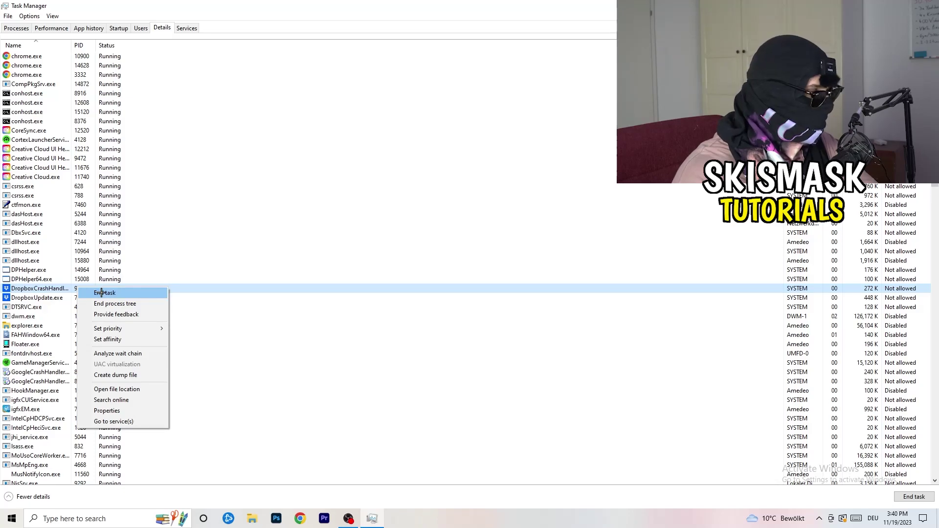
pyautogui.rightClick(70, 288)
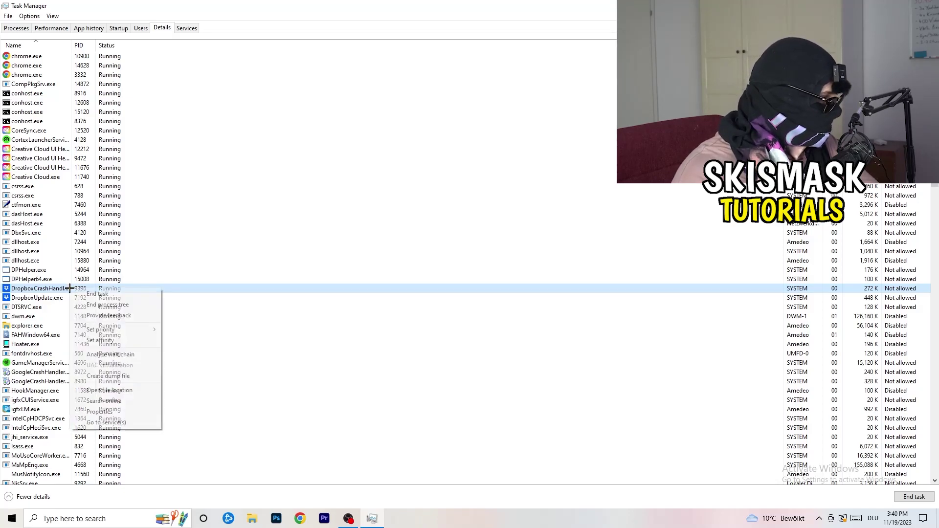
pyautogui.moveTo(112, 330)
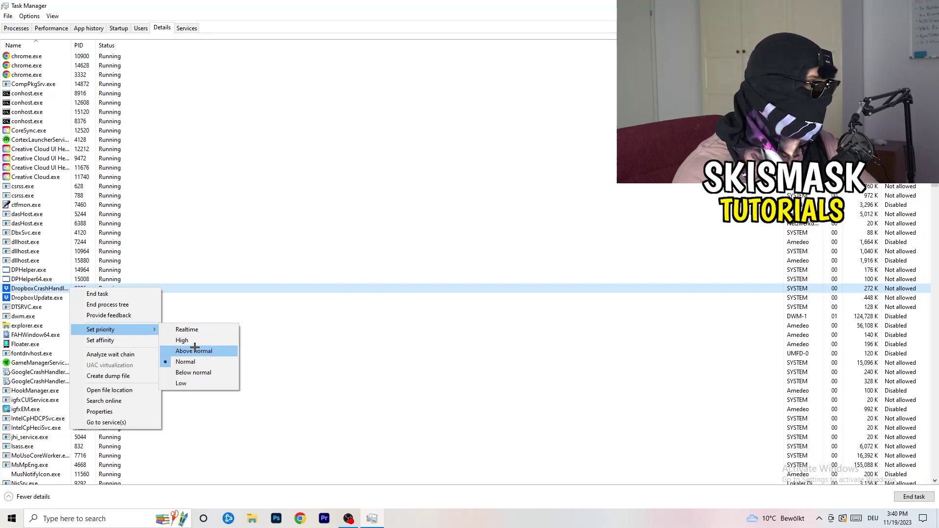
pyautogui.click(469, 8)
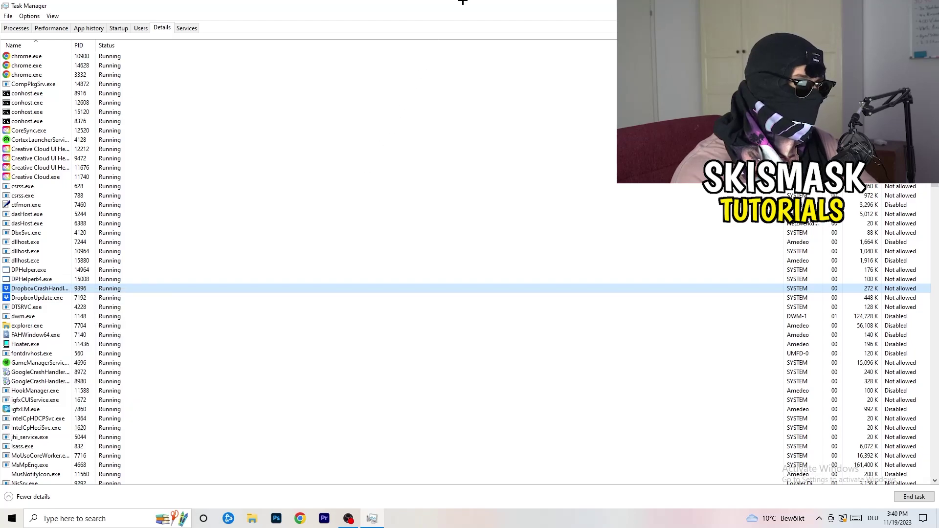
# Step: Close Task Manager with Alt+F4 and launch Settings by searching 'sett' from Start
pyautogui.hotkey('alt', 'F4')
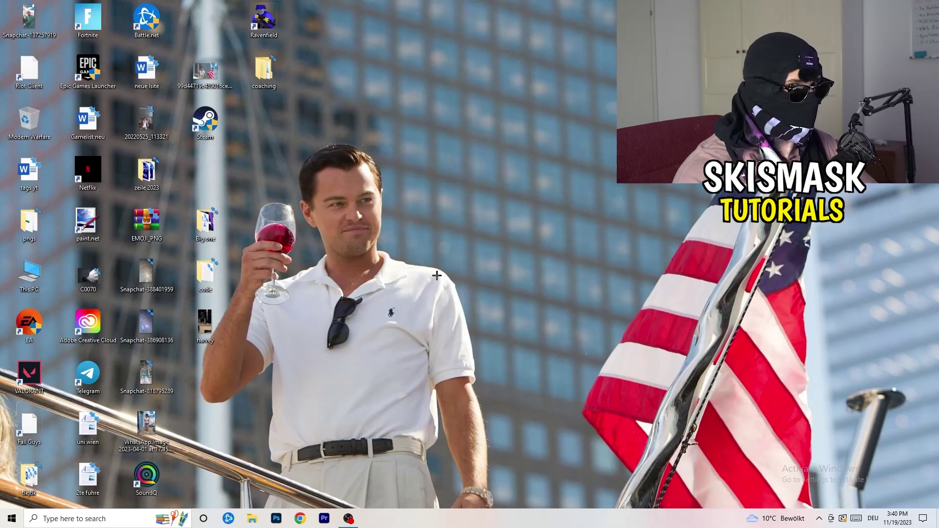
pyautogui.press('super')
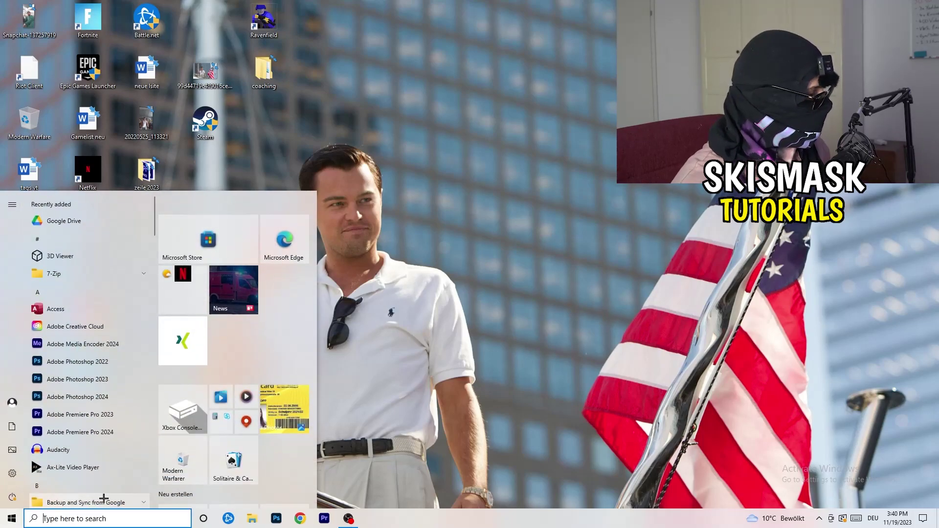
pyautogui.write('sett')
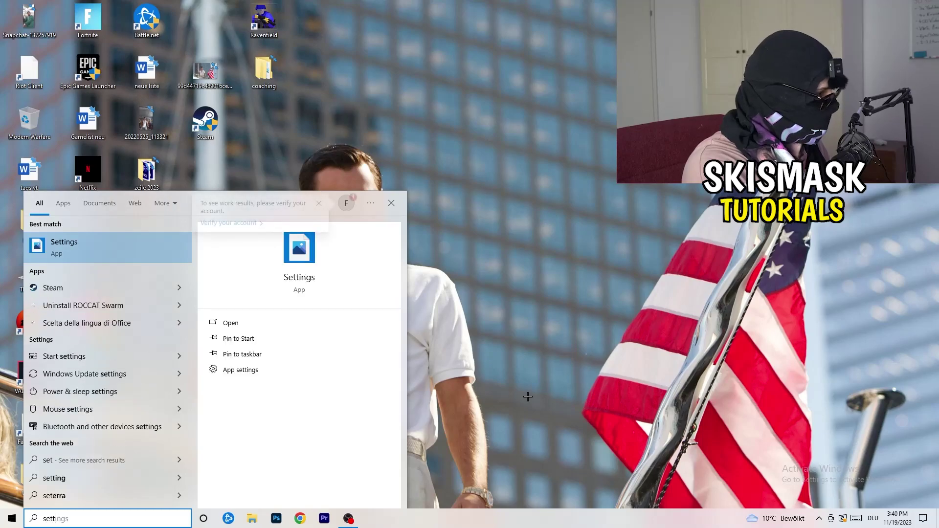
pyautogui.press('Return')
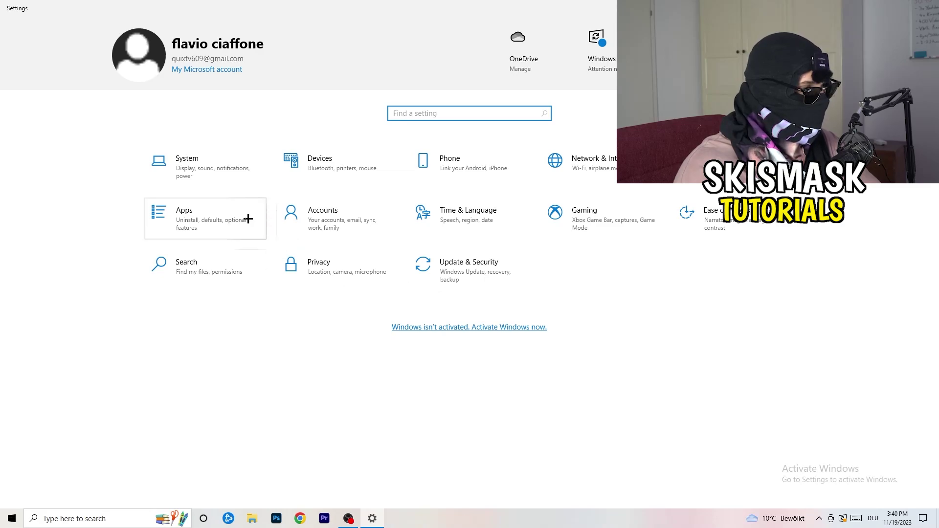
pyautogui.click(213, 175)
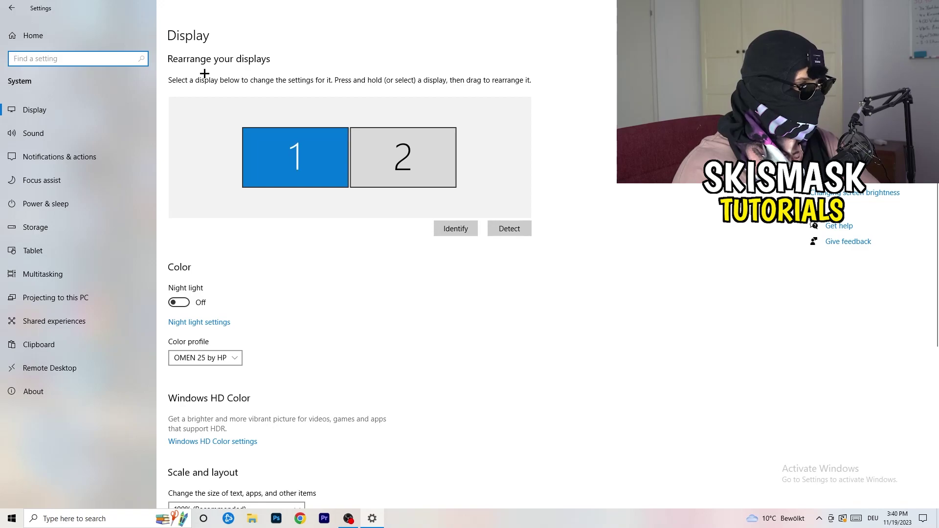
pyautogui.click(225, 33)
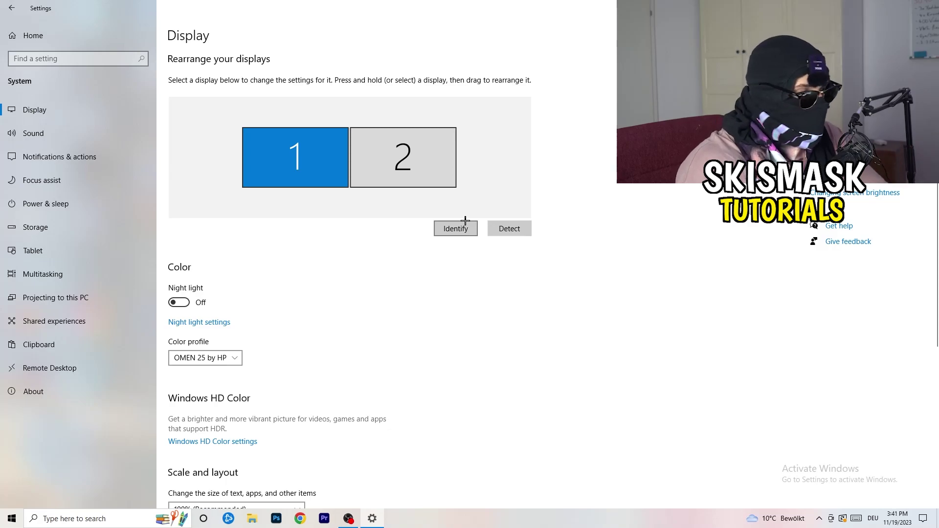
pyautogui.scroll(-4, 331, 268)
pyautogui.scroll(4, 332, 268)
pyautogui.scroll(-4, 332, 269)
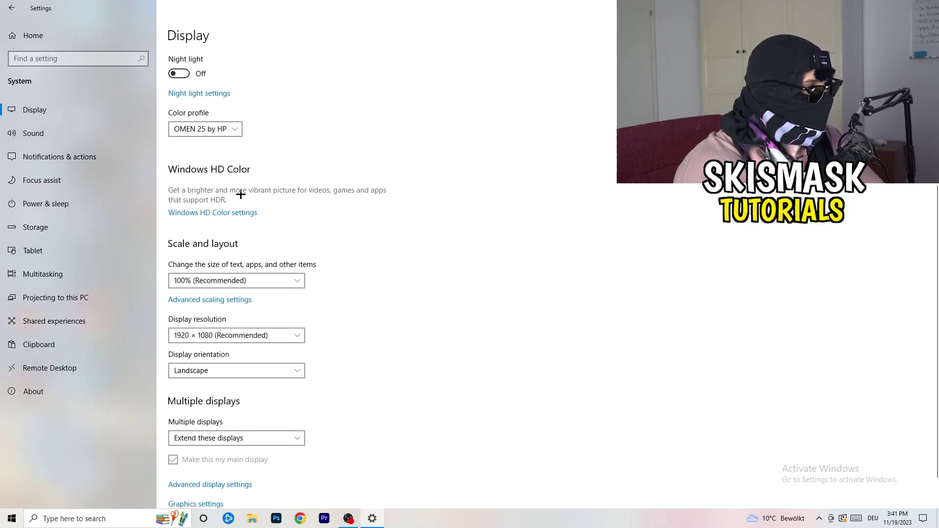
pyautogui.click(291, 275)
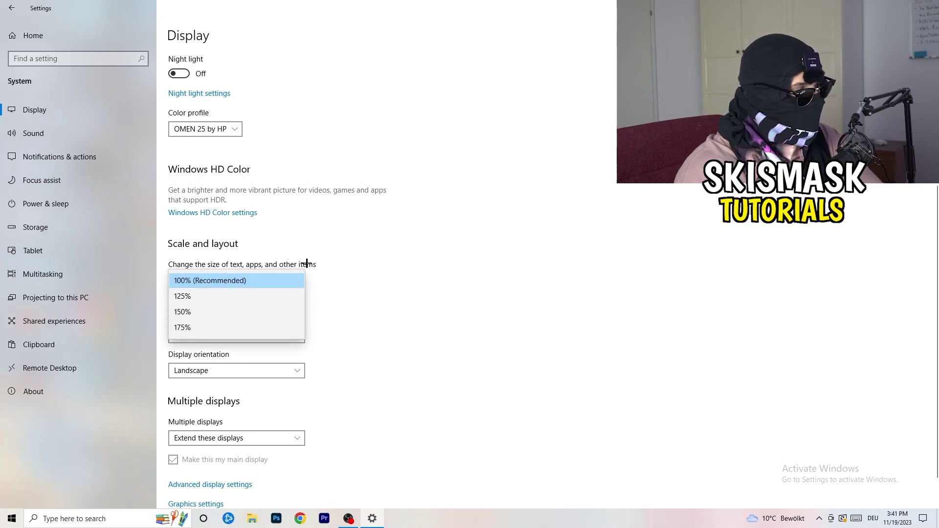
pyautogui.click(331, 264)
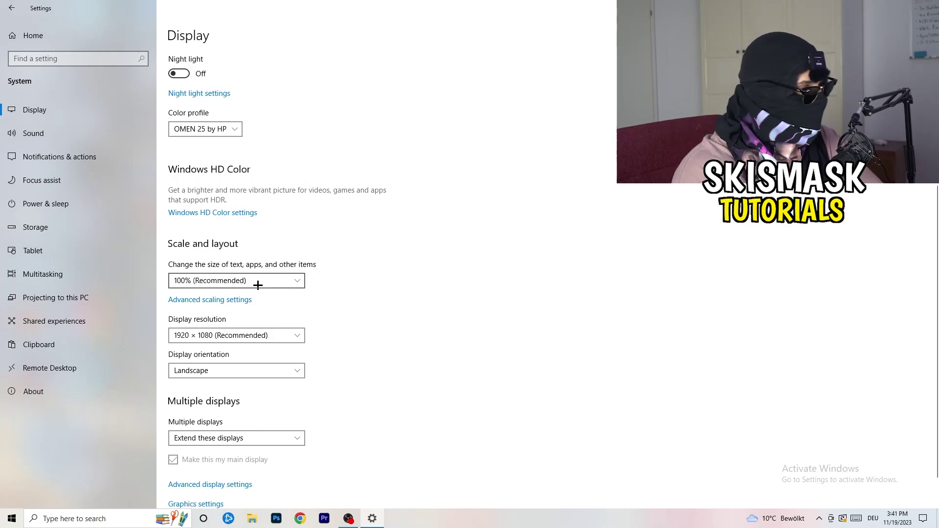
pyautogui.scroll(-2, 258, 285)
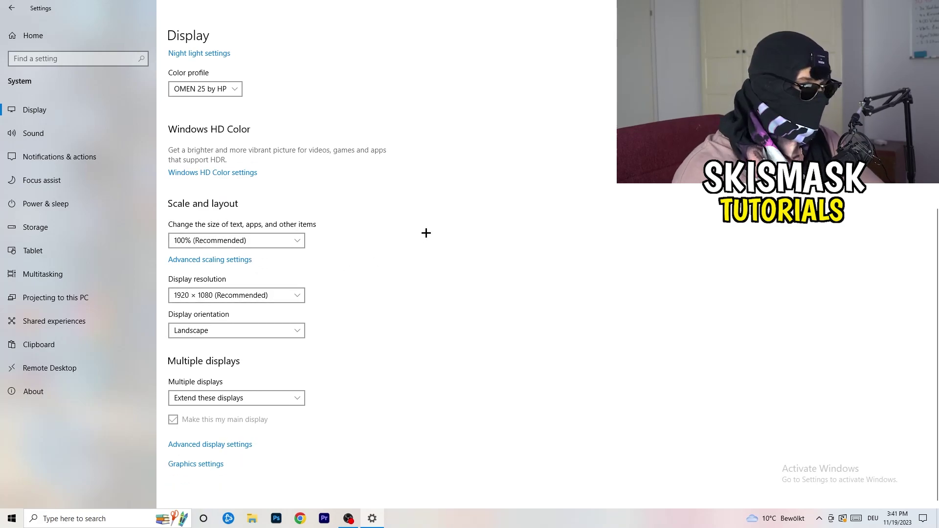
pyautogui.press('space')
pyautogui.press('Escape')
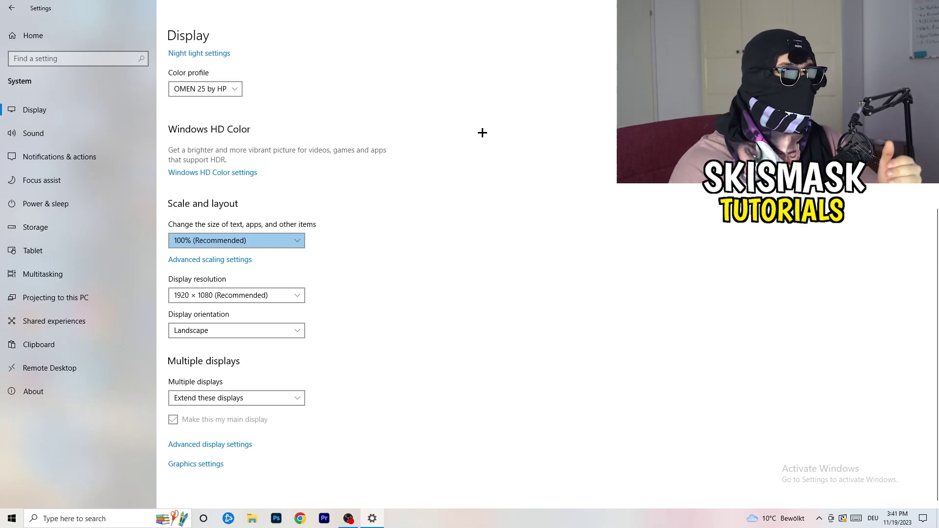
pyautogui.click(275, 295)
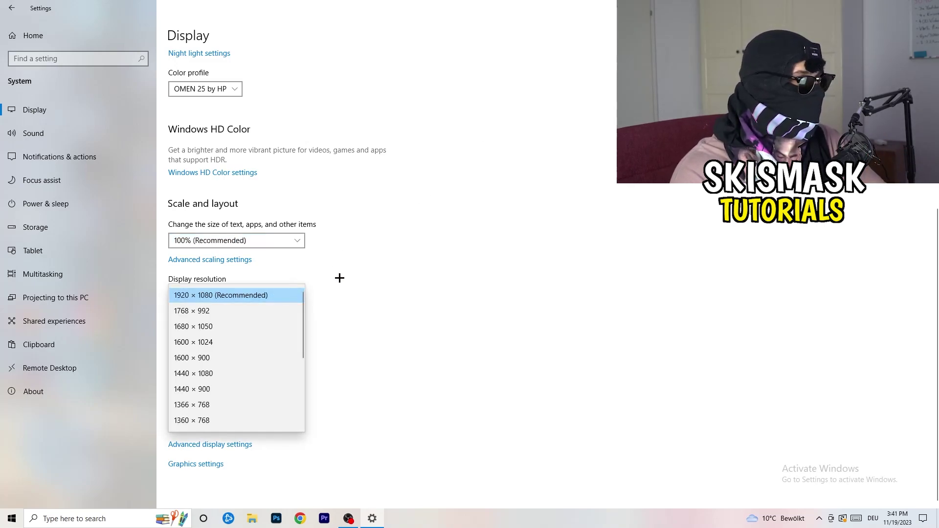
pyautogui.click(339, 278)
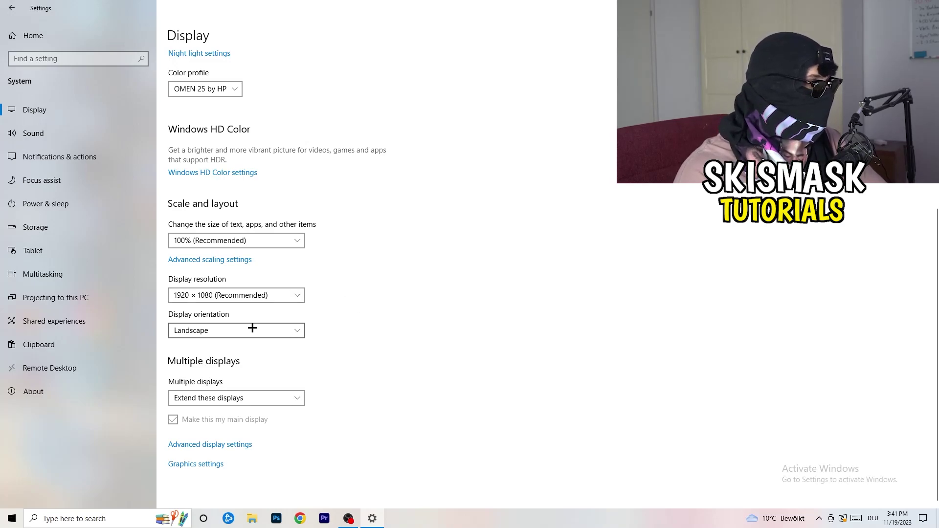
# Step: In Storage Sense, uncheck deleting unused app temporary files, keeping Every week and 14 days
pyautogui.click(68, 221)
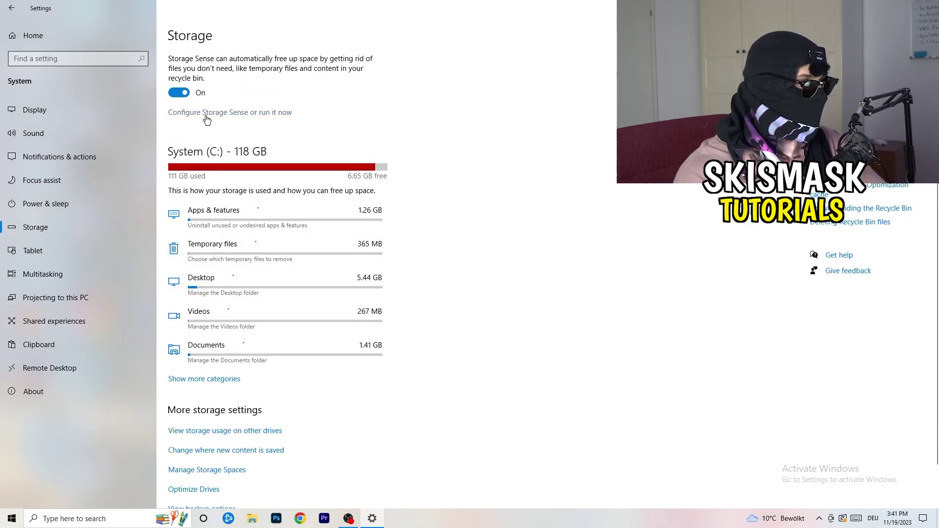
pyautogui.click(205, 114)
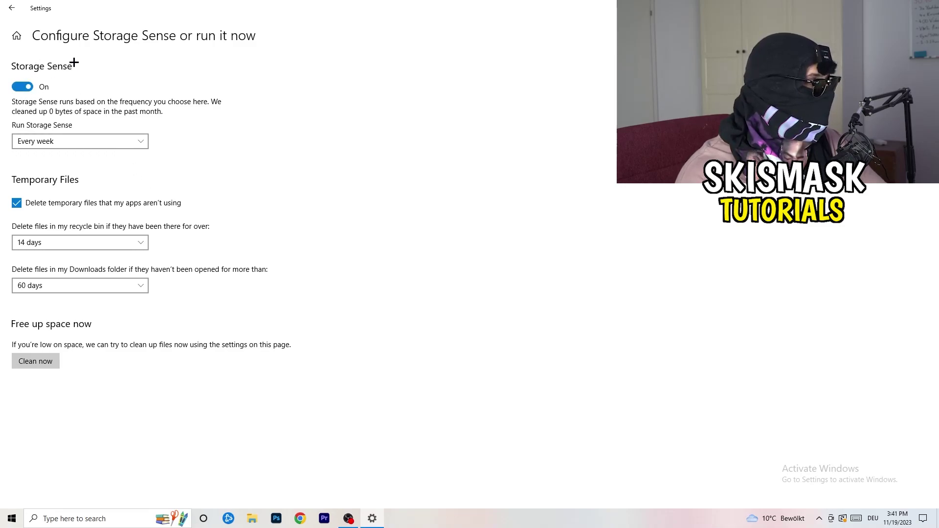
pyautogui.click(49, 141)
pyautogui.click(49, 141)
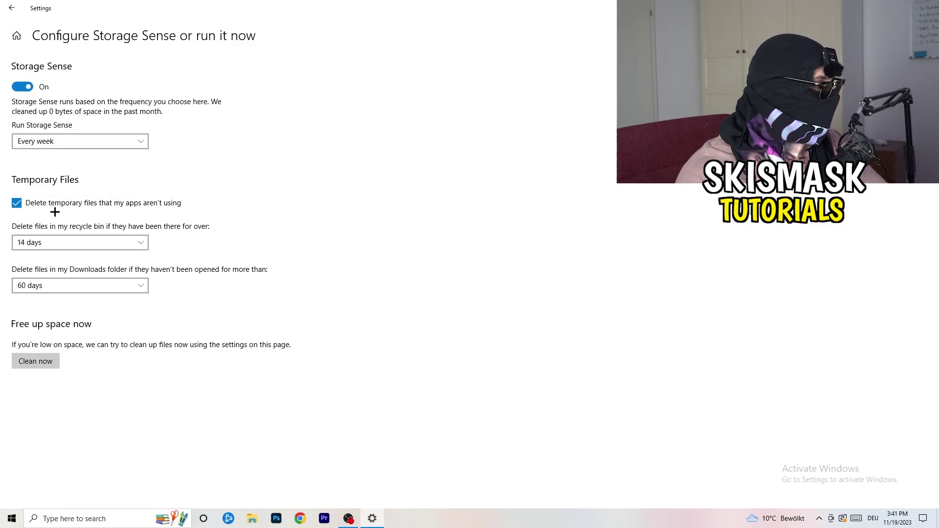
pyautogui.click(128, 207)
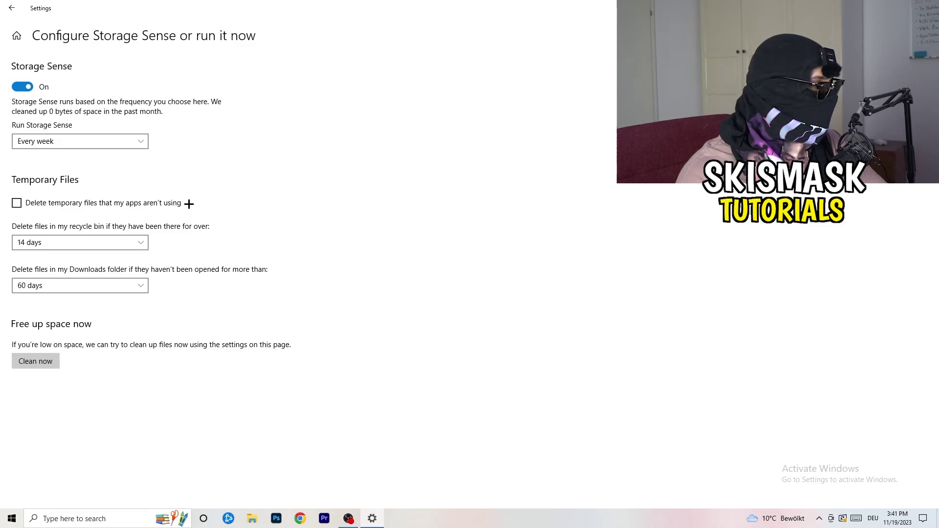
pyautogui.click(59, 242)
pyautogui.click(58, 242)
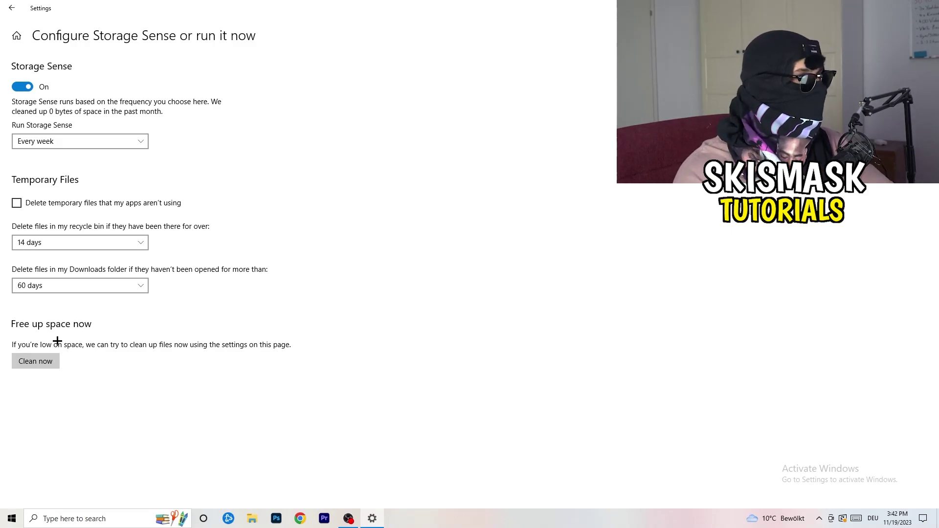
# Step: From Power & sleep, view the additional power plans in Power Options, then close it and Settings
pyautogui.click(11, 7)
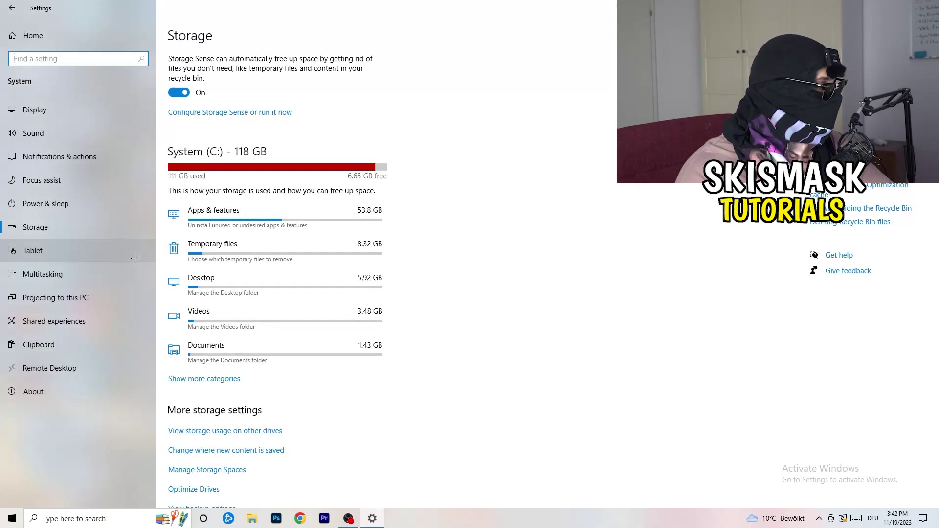
pyautogui.click(109, 210)
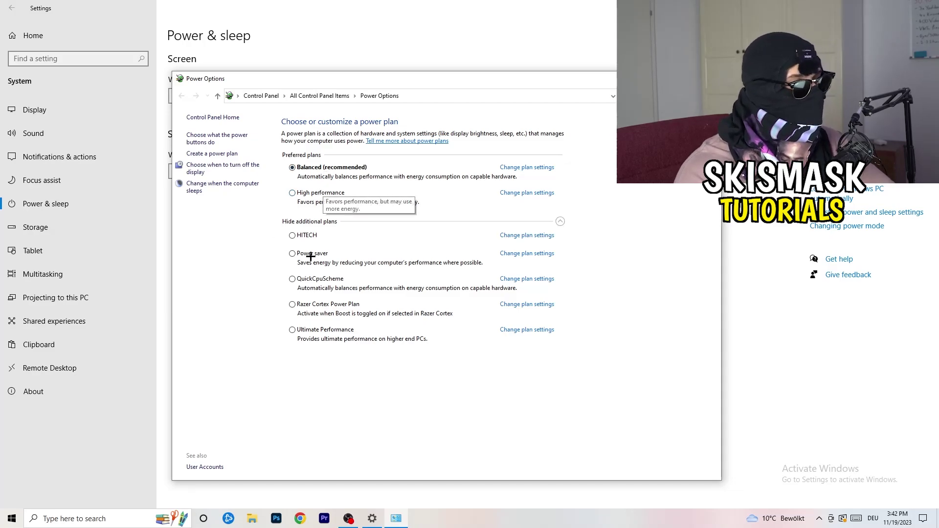
pyautogui.click(560, 221)
pyautogui.click(560, 221)
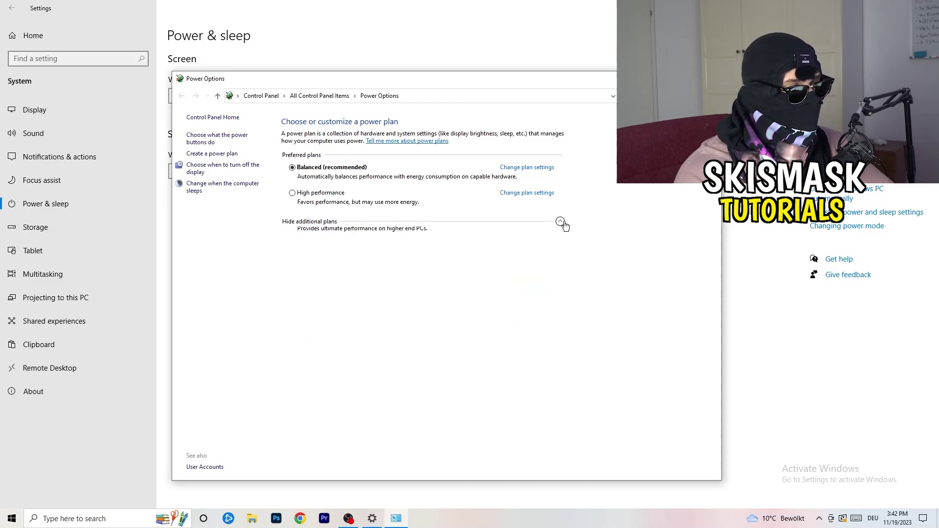
pyautogui.click(560, 221)
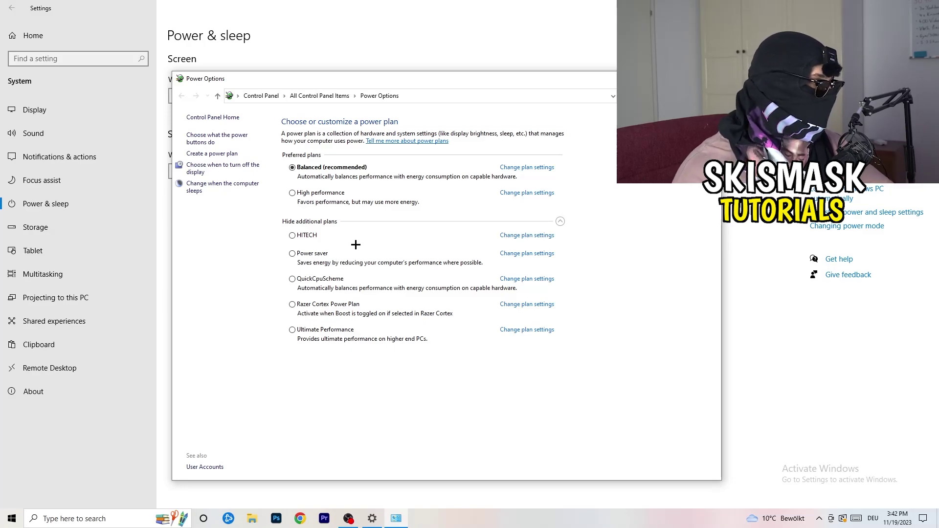
pyautogui.click(710, 78)
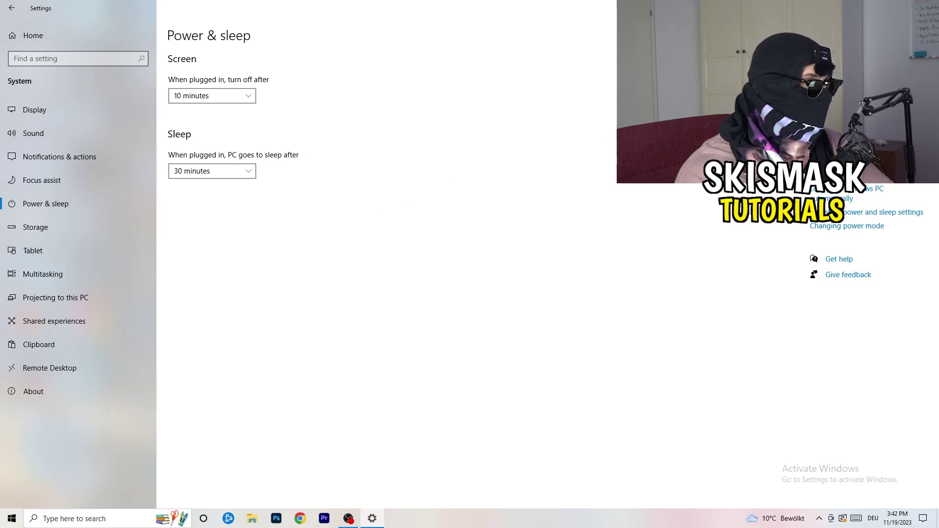
pyautogui.hotkey('alt', 'F4')
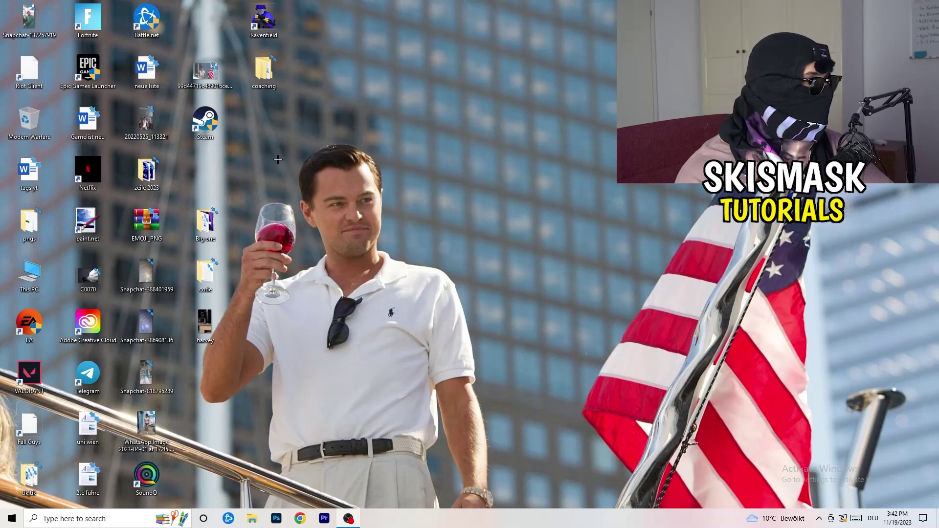
# Step: Move the Steam shortcut to the desktop centre and open its Properties
pyautogui.moveTo(205, 122); pyautogui.dragTo(499, 172)
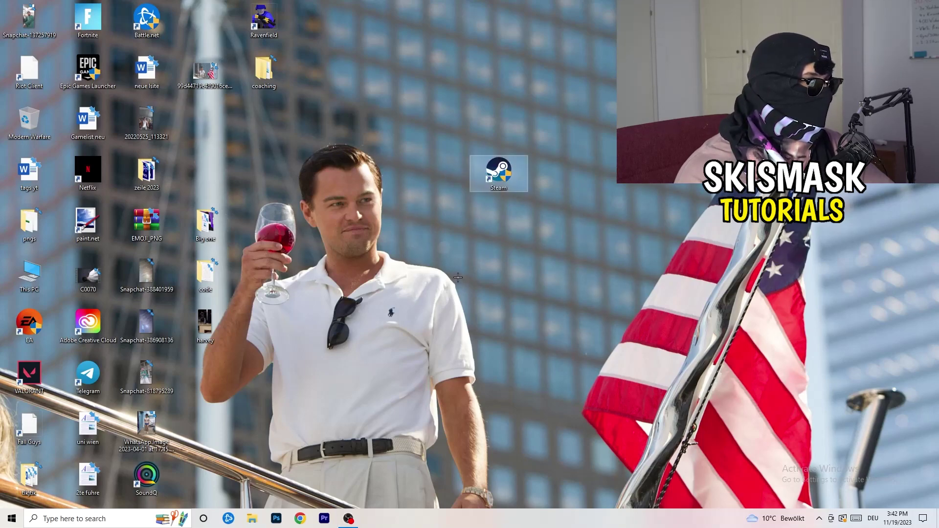
pyautogui.rightClick(492, 176)
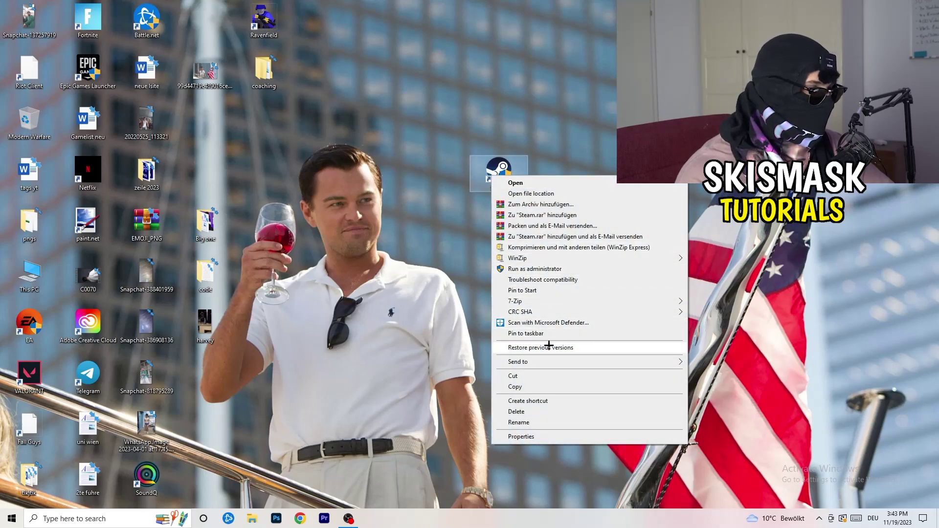
pyautogui.click(538, 437)
pyautogui.moveTo(554, 183); pyautogui.dragTo(456, 139)
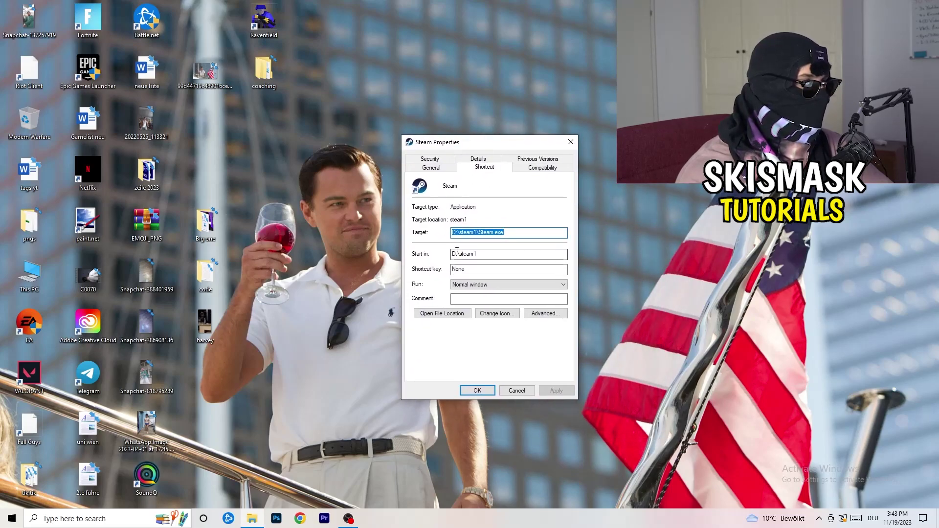
# Step: Enable Windows 8 compatibility mode and run as administrator for Steam, then apply and close
pyautogui.click(553, 169)
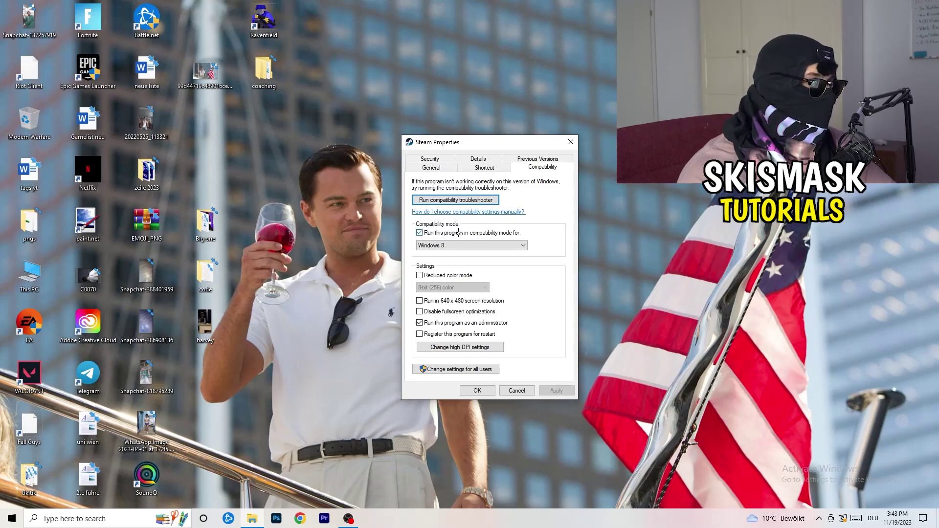
pyautogui.click(511, 232)
pyautogui.click(431, 235)
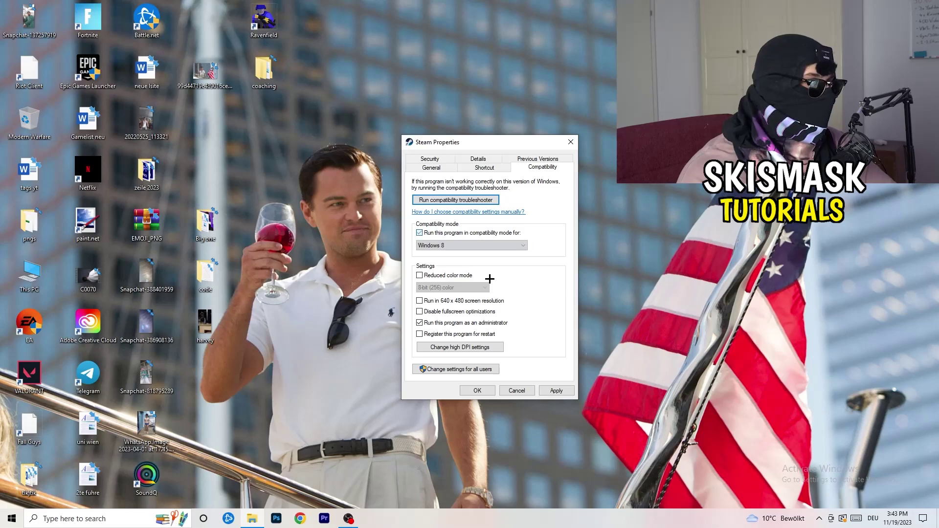
pyautogui.click(463, 246)
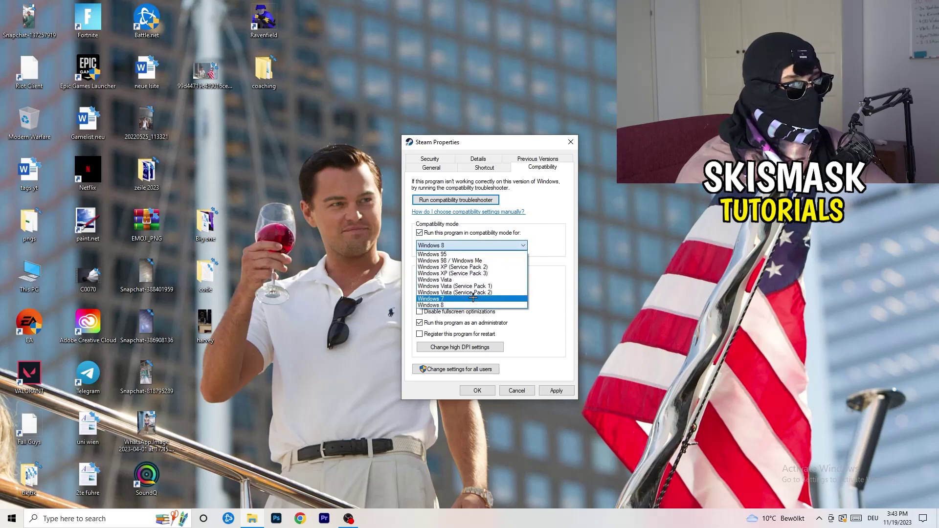
pyautogui.click(559, 213)
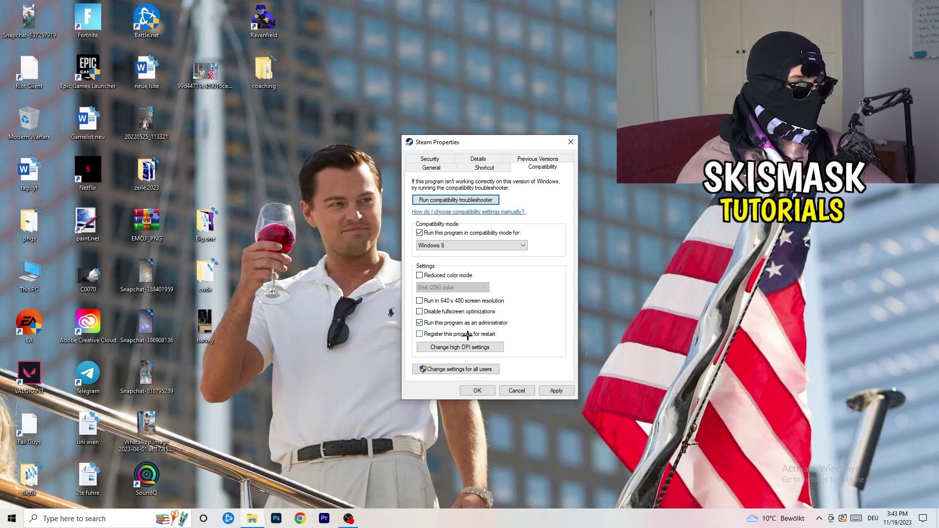
pyautogui.click(553, 390)
pyautogui.click(478, 391)
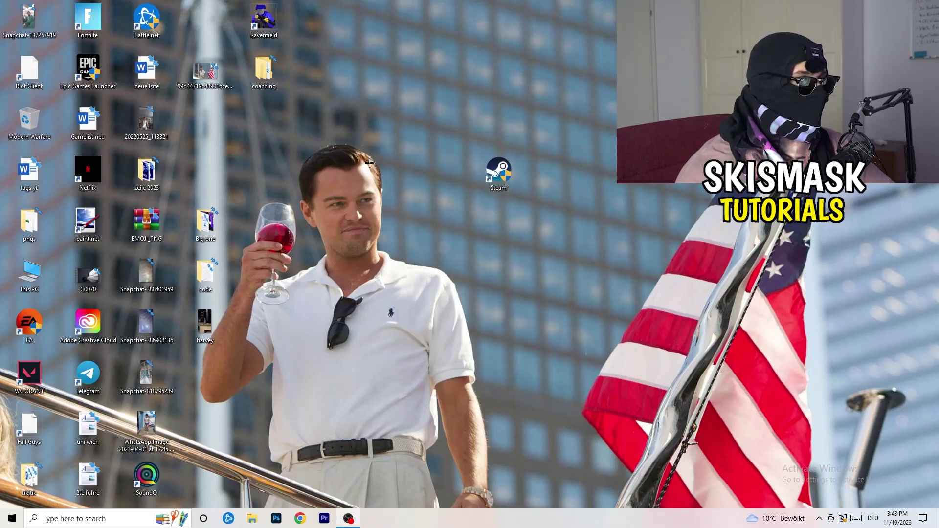
# Step: Drag the Steam shortcut from mid-screen back into the third icon column near the top-left
pyautogui.moveTo(506, 179); pyautogui.dragTo(454, 184)
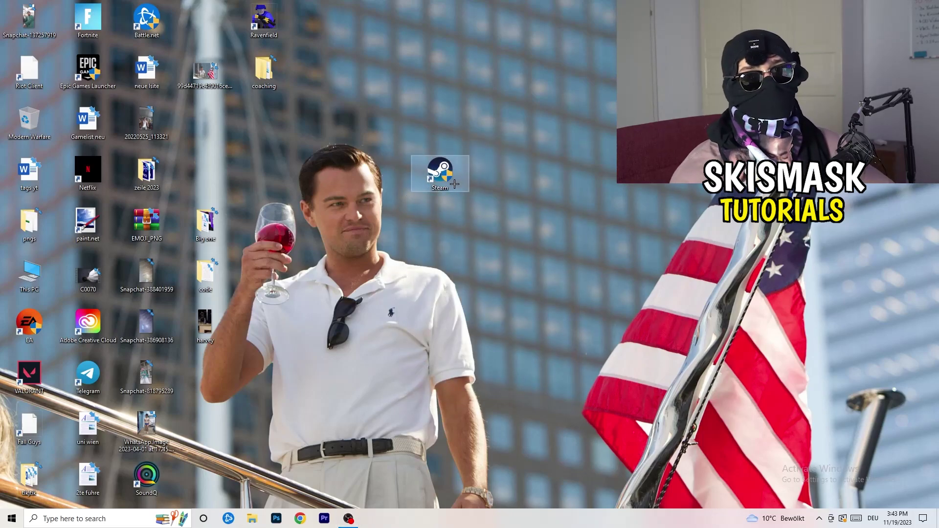
pyautogui.moveTo(454, 184); pyautogui.dragTo(540, 160)
pyautogui.click(566, 287)
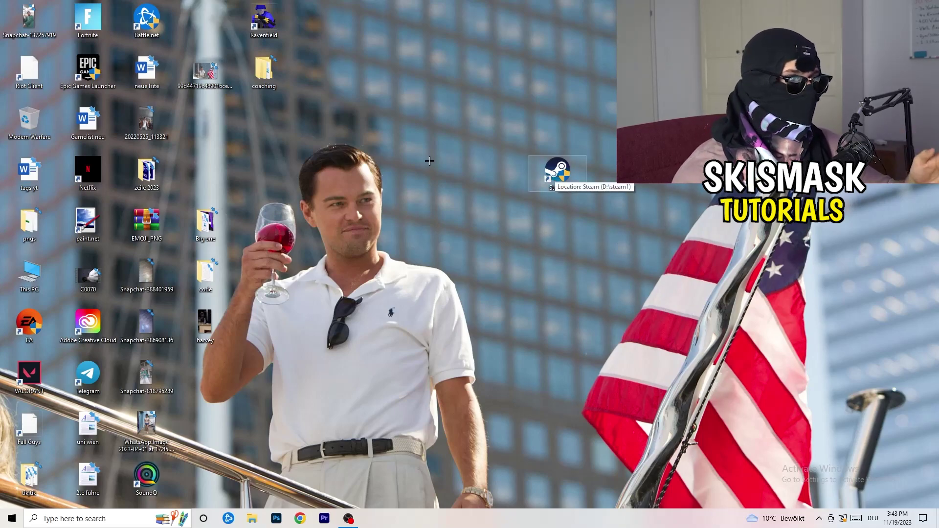
pyautogui.rightClick(556, 172)
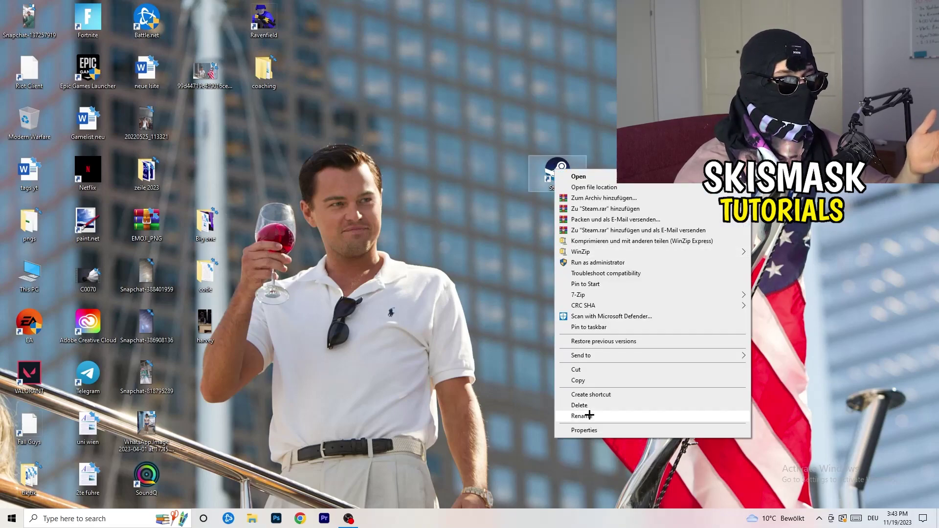
pyautogui.click(443, 206)
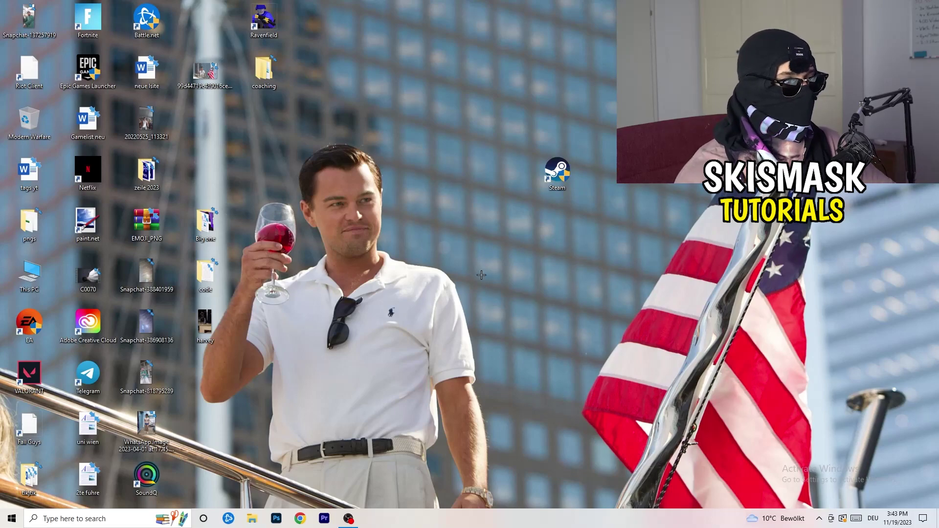
pyautogui.moveTo(557, 171); pyautogui.dragTo(205, 121)
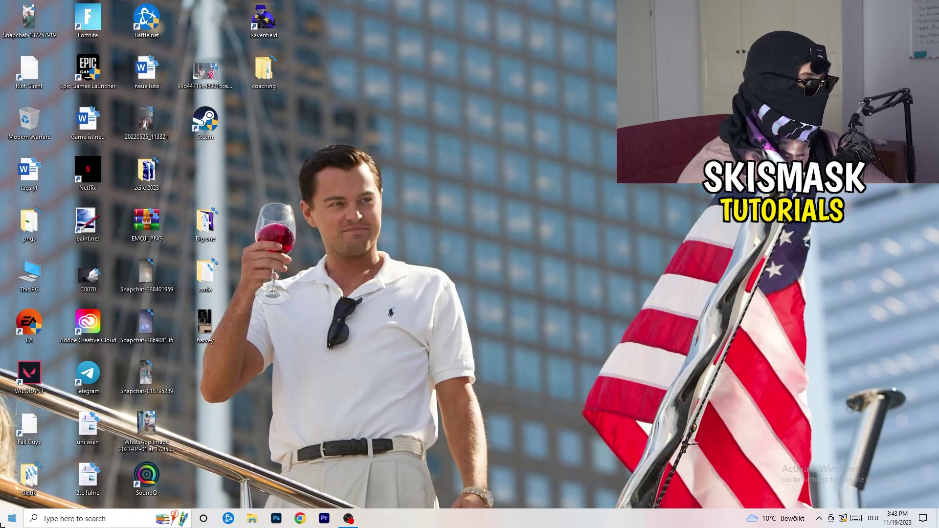
pyautogui.click(12, 518)
# Step: Go to Settings > Gaming and show the Captures page, with background recording off
pyautogui.click(13, 474)
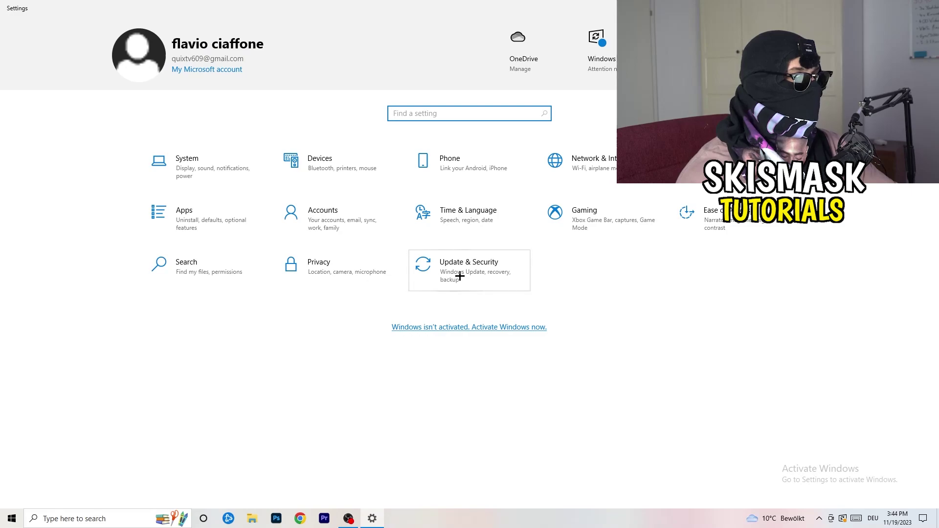
pyautogui.click(557, 215)
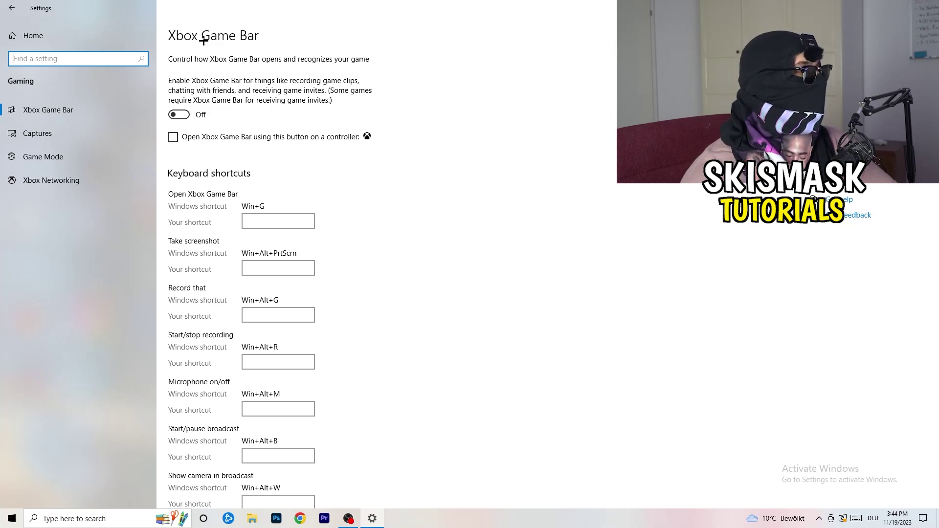
pyautogui.click(87, 139)
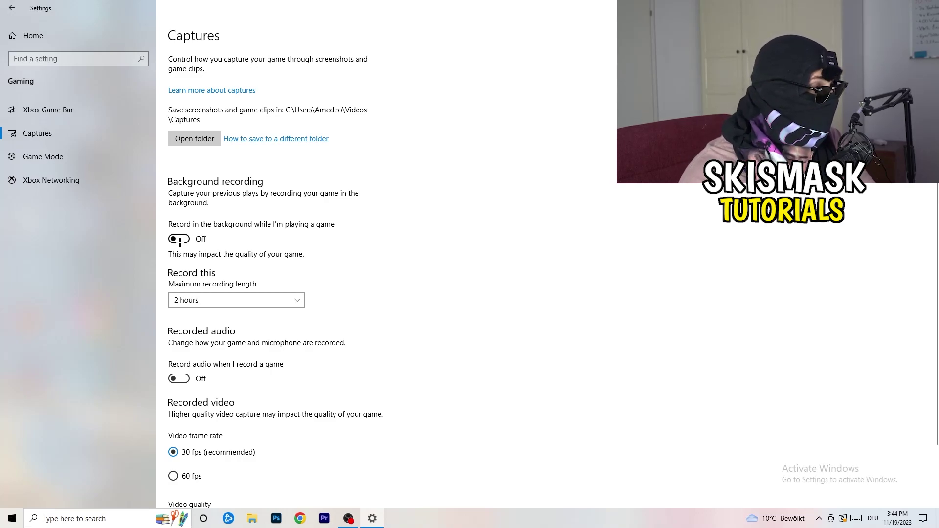
# Step: Confirm the Game Mode toggle is On, then go back to the Settings home page
pyautogui.scroll(-2, 264, 346)
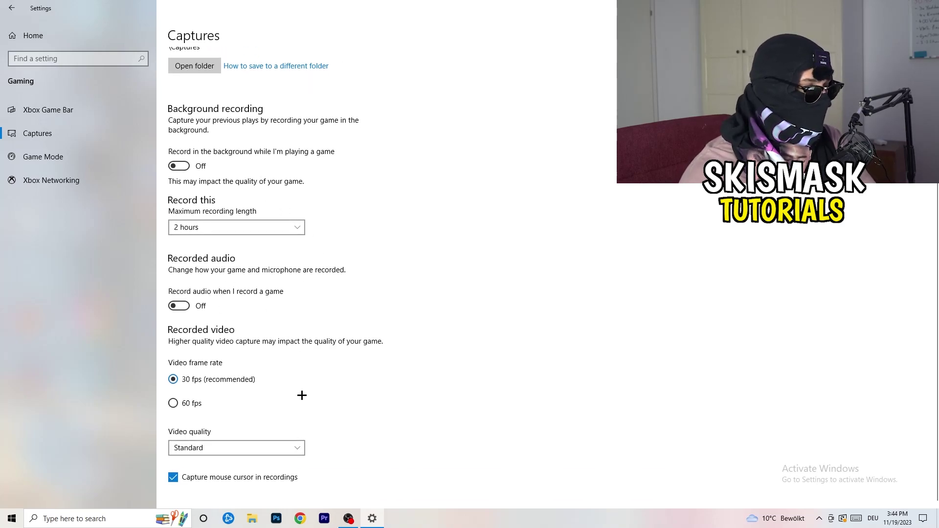
pyautogui.scroll(2, 302, 396)
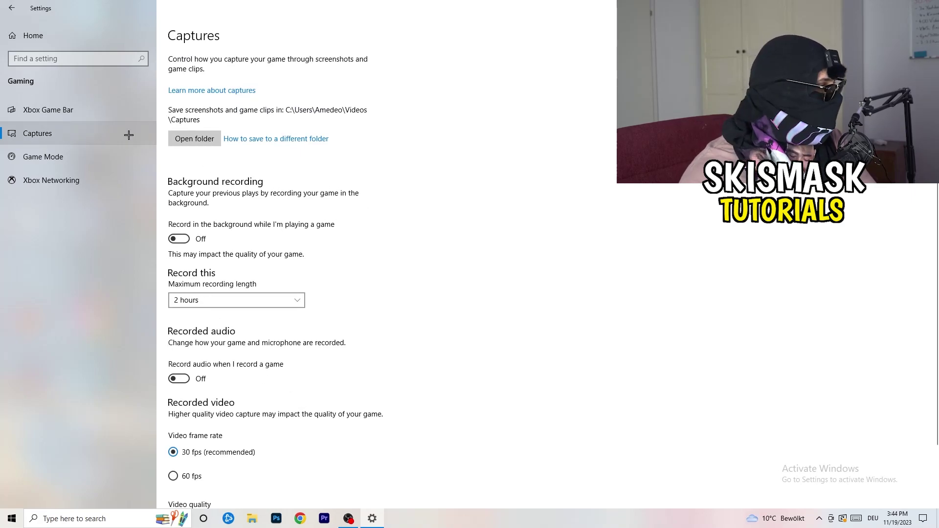
pyautogui.click(49, 156)
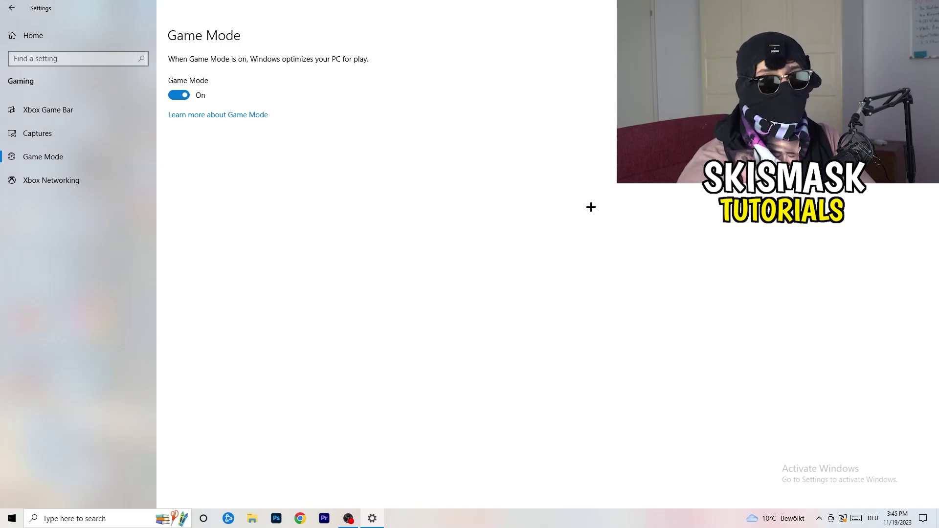
pyautogui.click(10, 6)
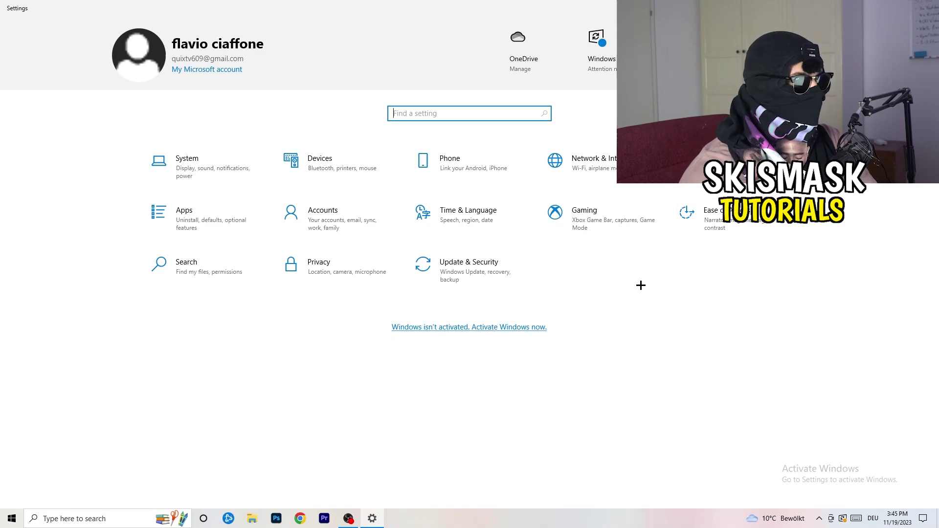
# Step: View Windows Update's pending restart for KB5032189, then close Settings
pyautogui.click(460, 269)
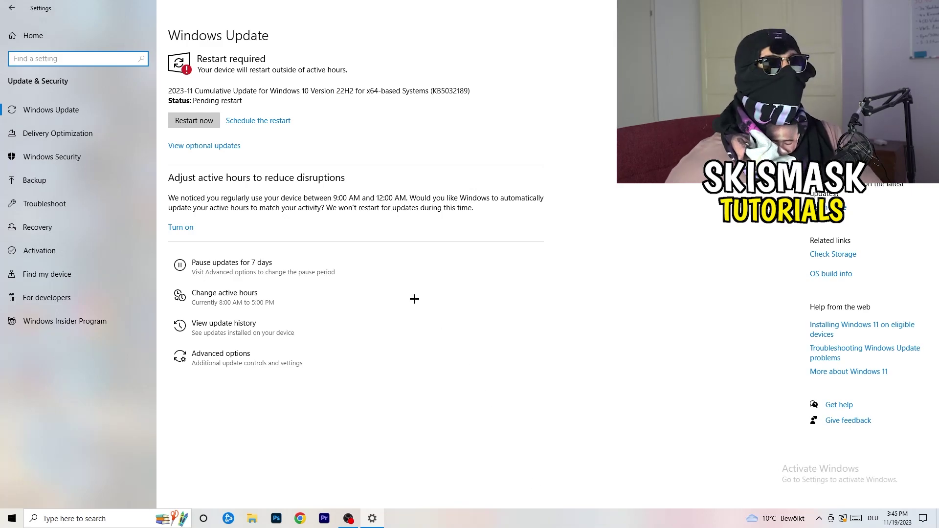
pyautogui.click(274, 66)
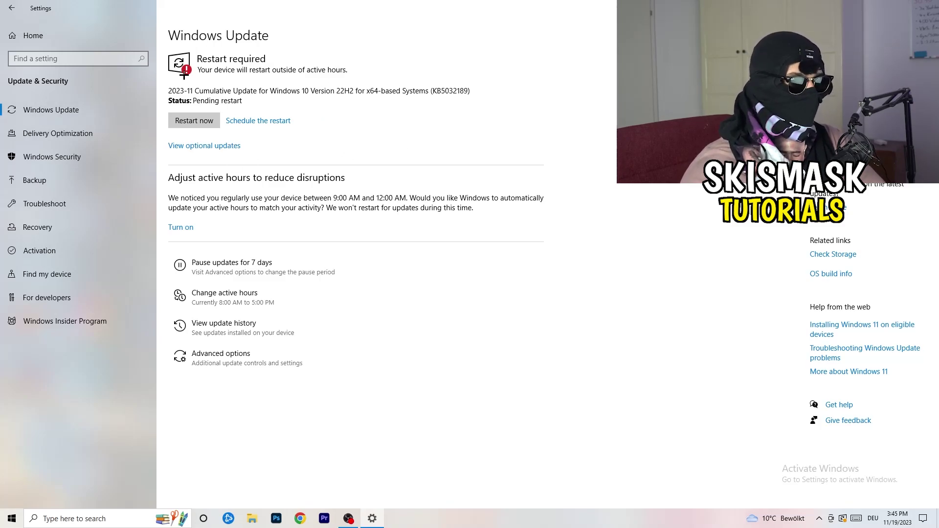
pyautogui.hotkey('alt', 'F4')
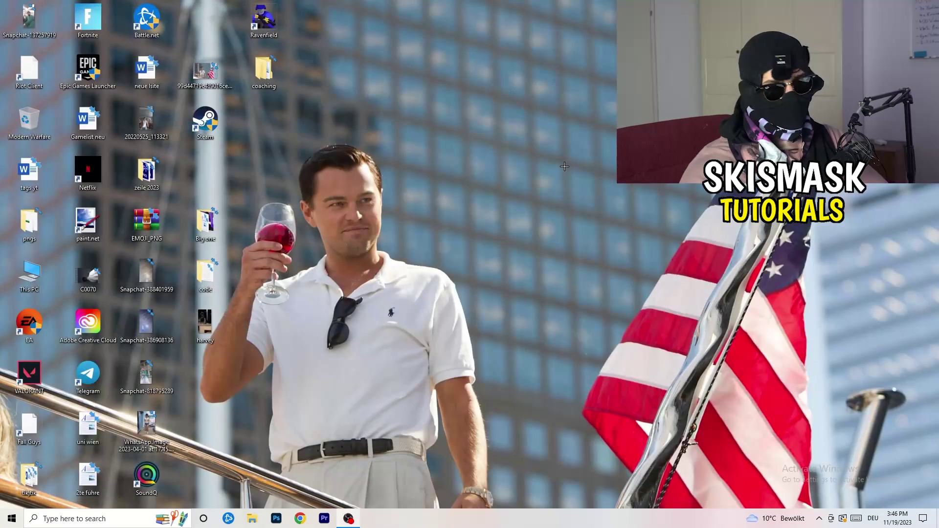